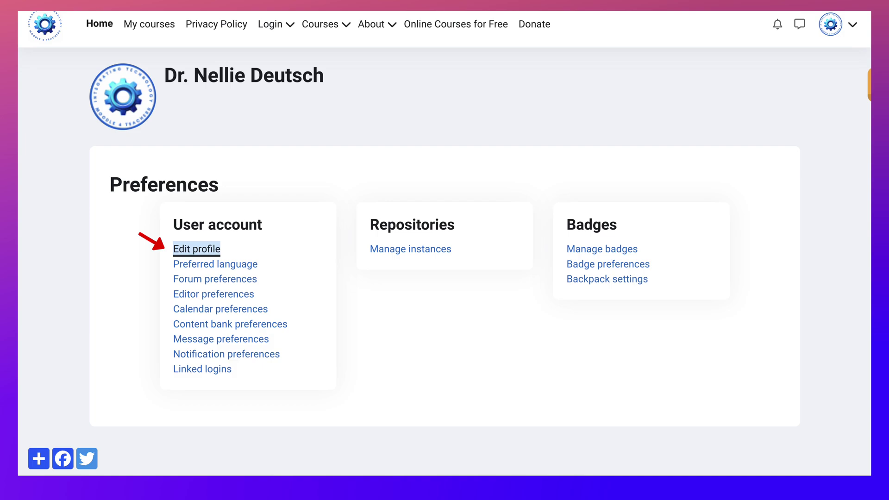
Step: Open the user account's profile for editing and find the country setting in the General section
key(Return)
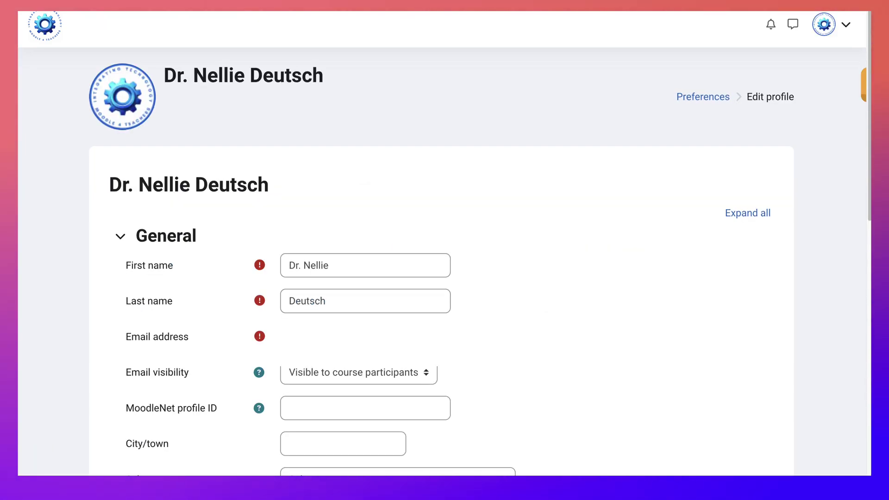
scroll(444, 259, down, 3)
scroll(445, 259, down, 10)
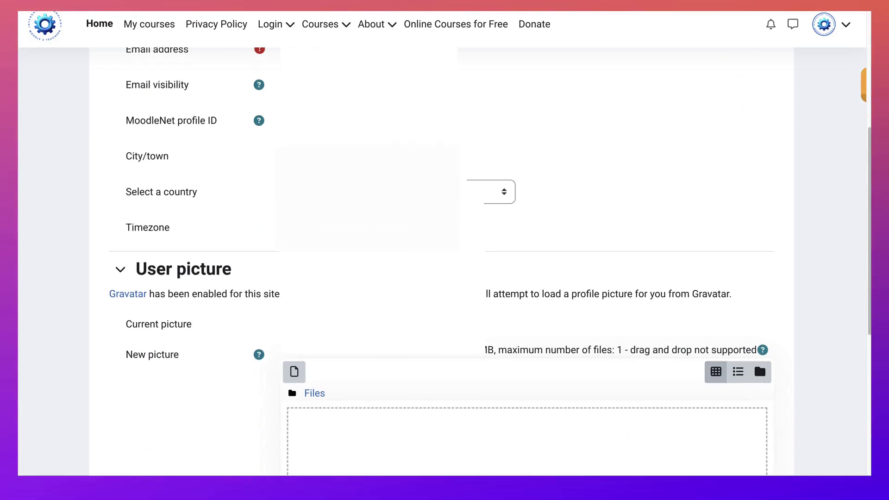
scroll(444, 260, up, 3)
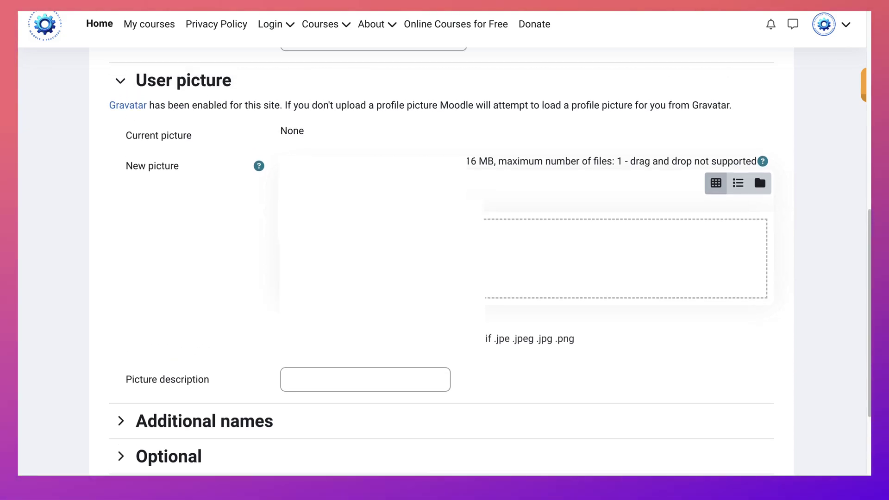
scroll(444, 259, up, 4)
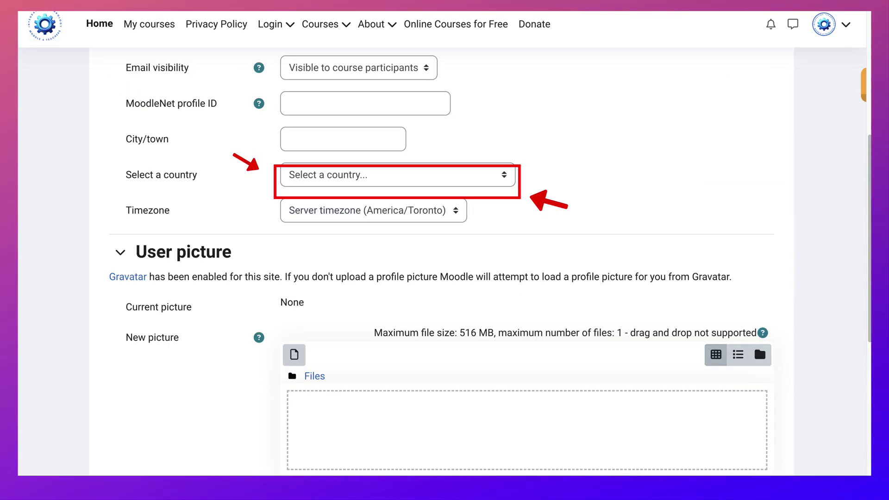
Step: Set the profile's country to Canada and update the profile
click(397, 175)
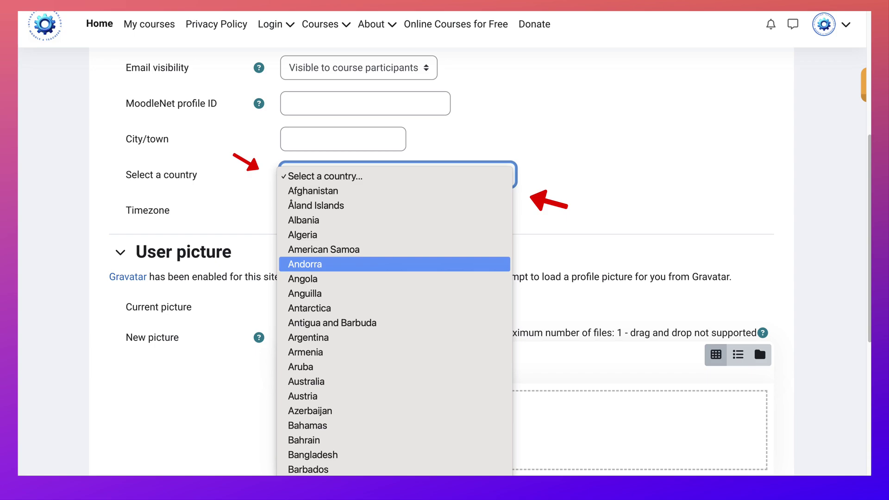
scroll(394, 288, down, 7)
scroll(394, 289, down, 3)
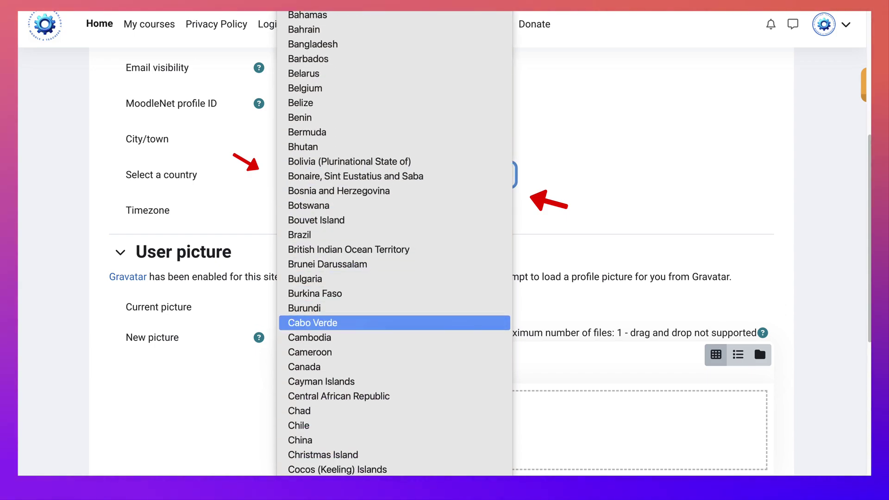
click(395, 367)
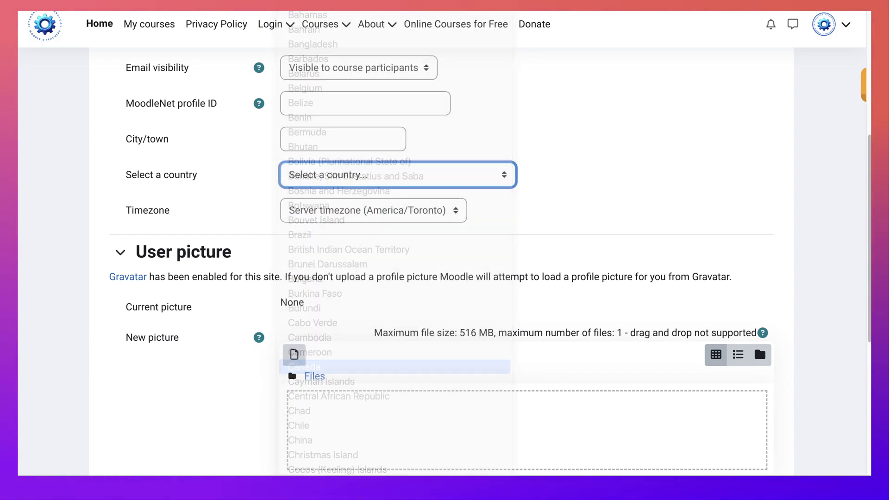
scroll(444, 259, down, 7)
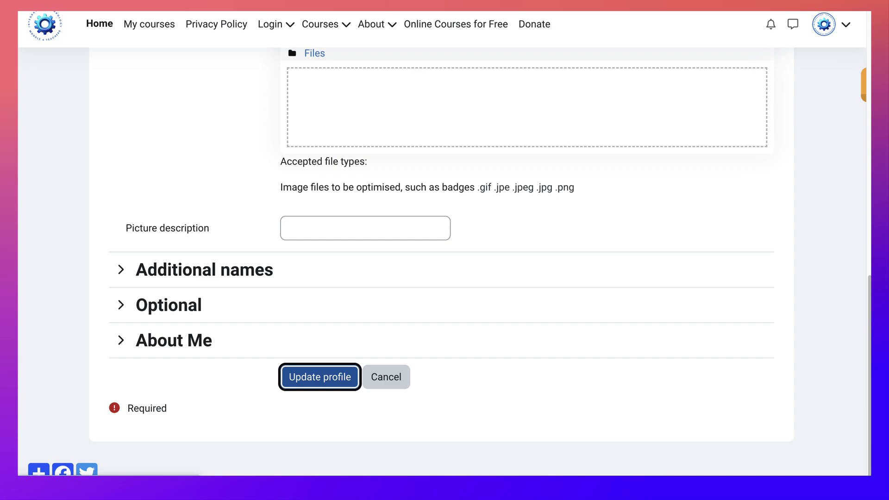
key(Return)
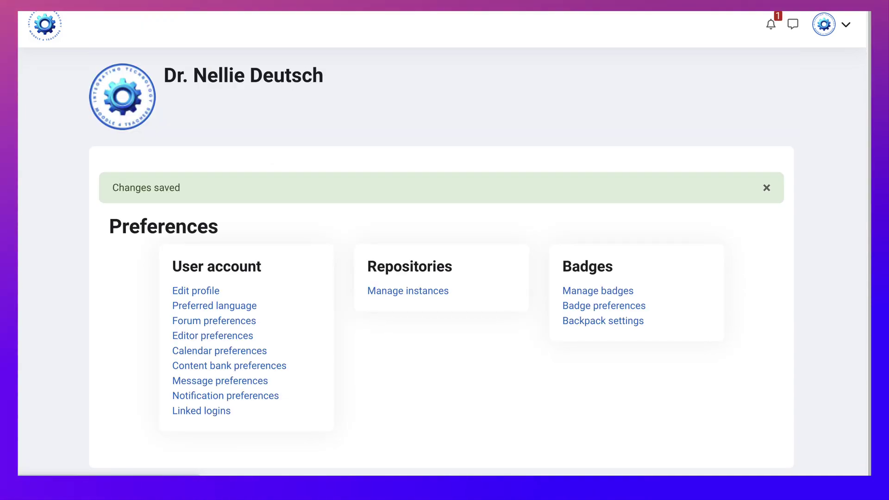
key(Escape)
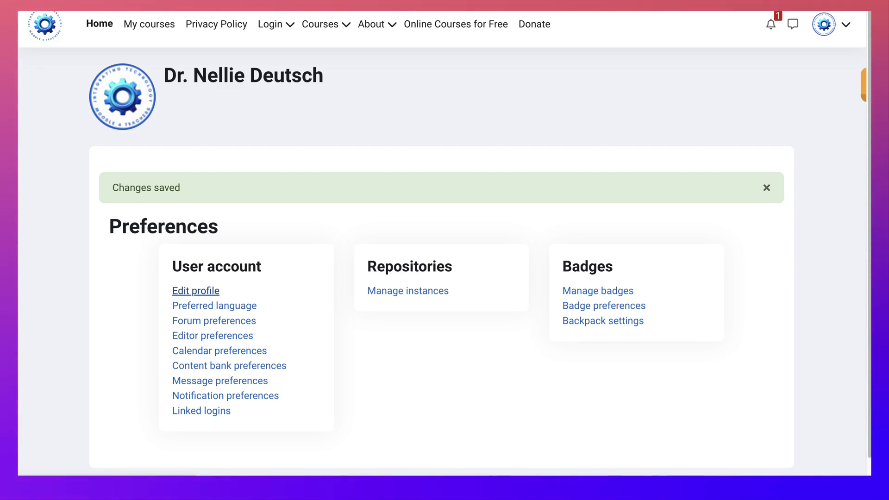
Step: Open the account's profile page and examine the badges listed in its Badges section
click(195, 291)
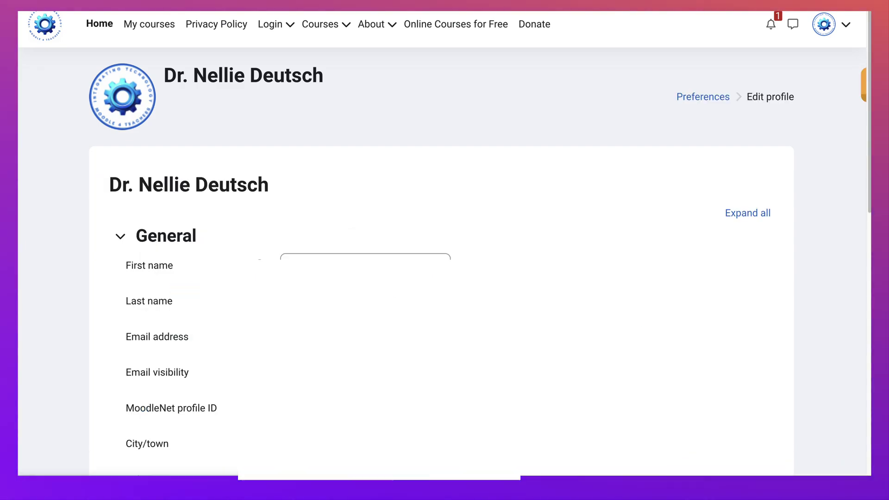
click(829, 24)
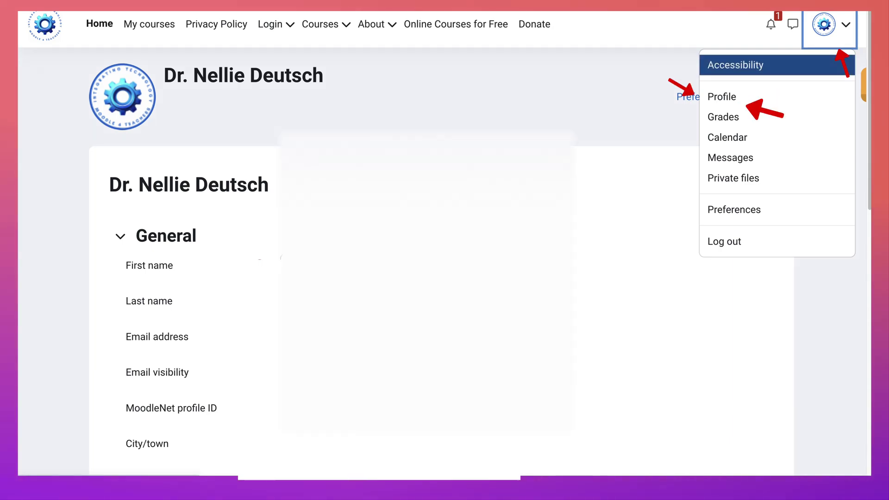
click(722, 97)
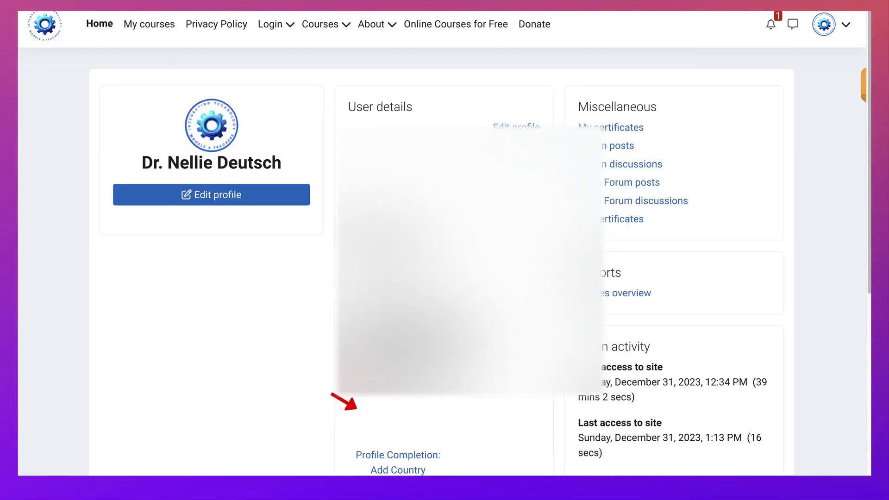
scroll(442, 259, down, 2)
scroll(398, 361, down, 1)
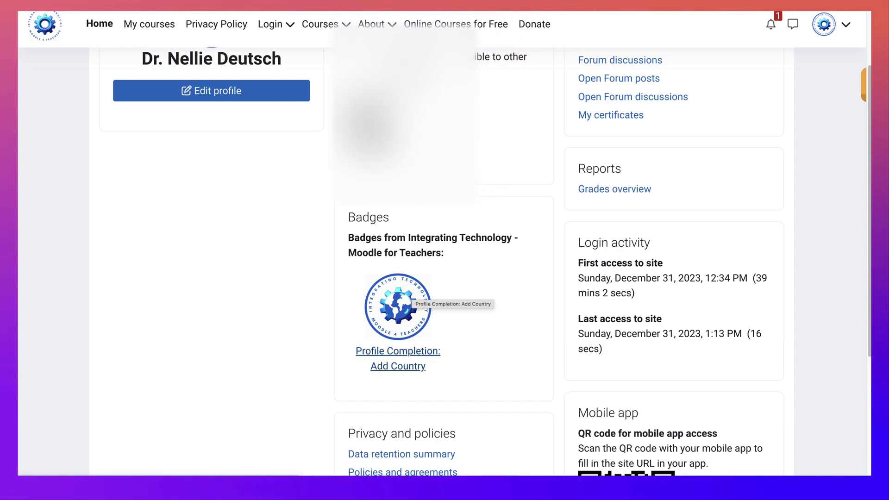
scroll(399, 301, down, 2)
scroll(398, 273, up, 4)
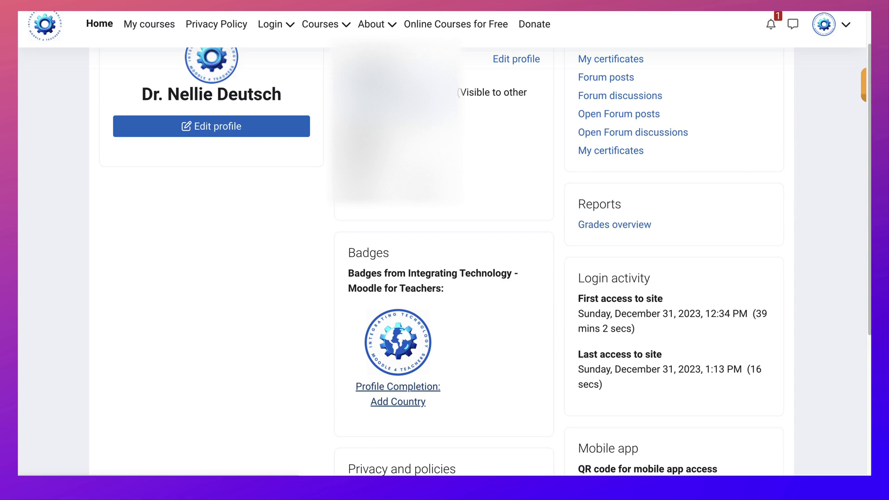
Step: Open the badge backpack settings from the account preferences
click(830, 24)
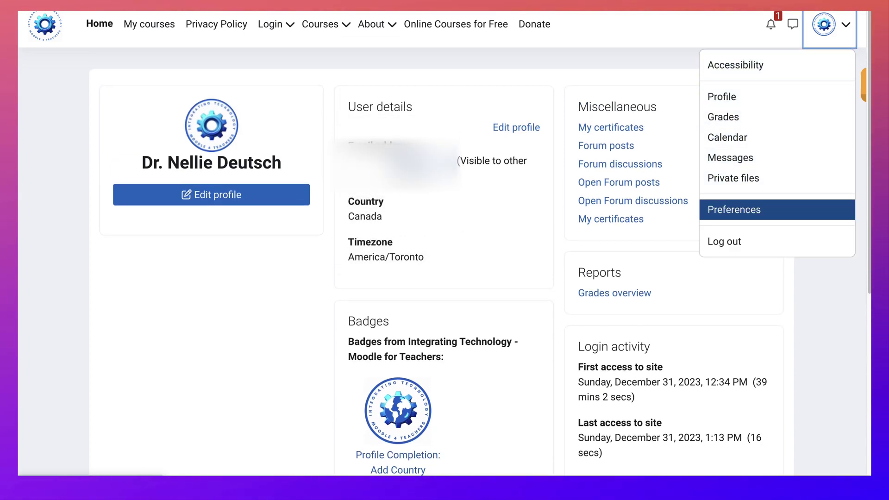
key(Return)
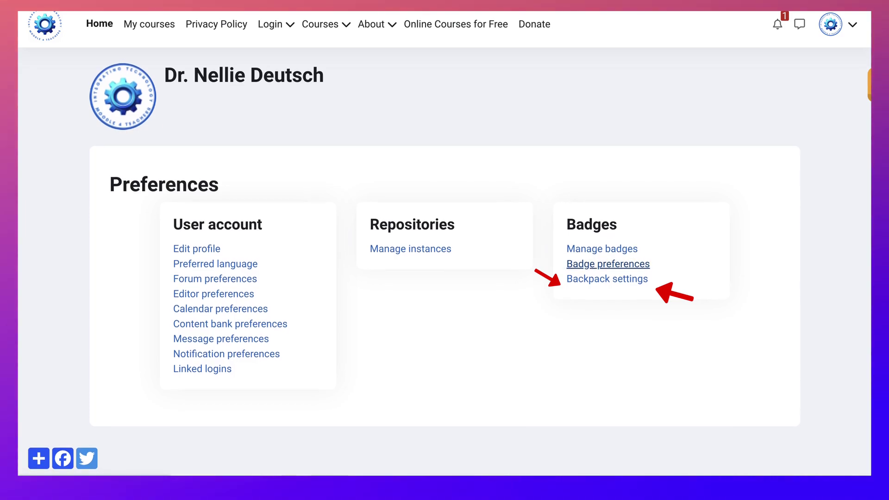
click(607, 279)
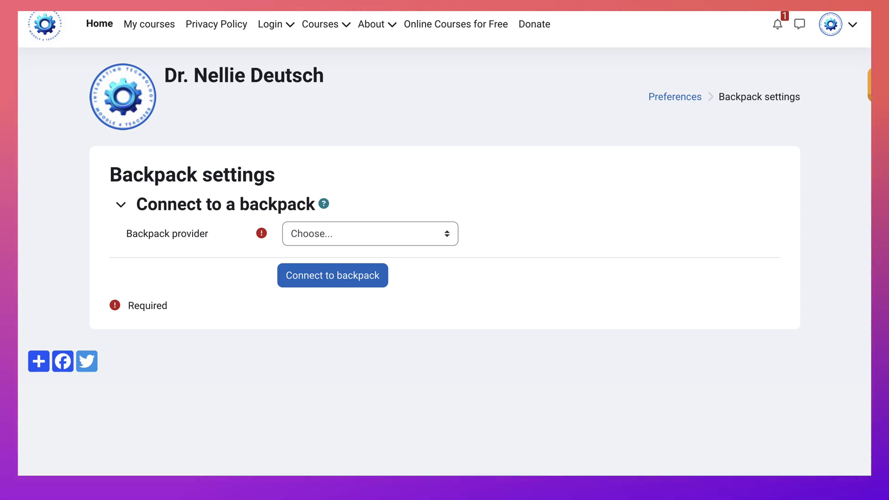
click(370, 234)
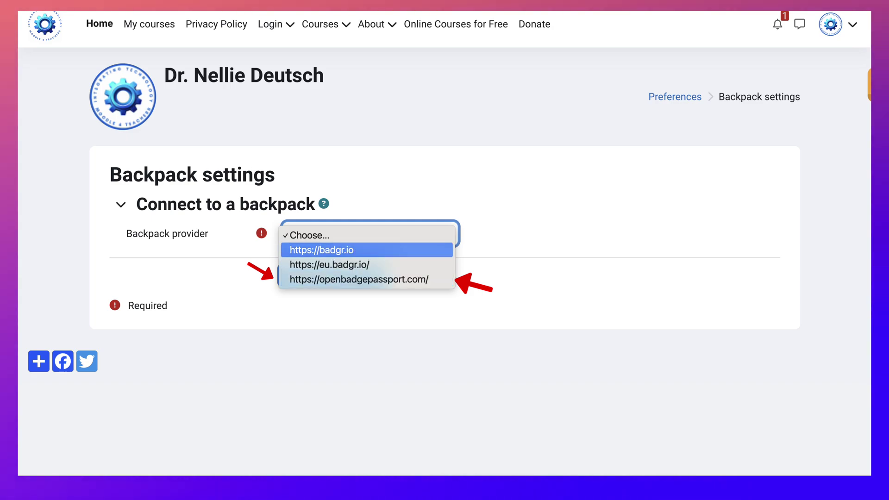
click(366, 250)
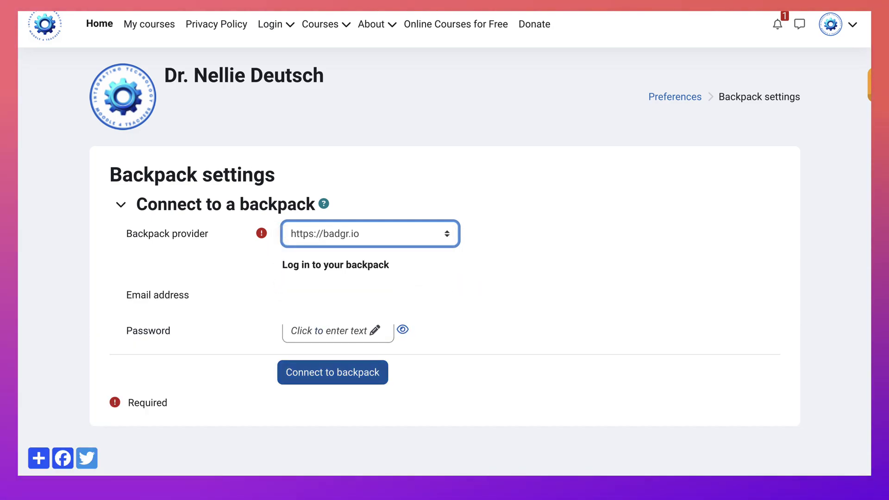
click(333, 372)
key(Return)
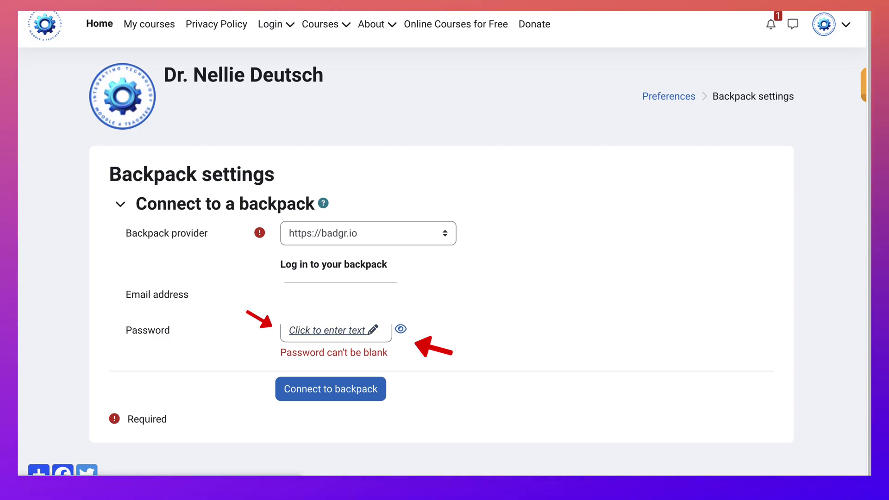
Step: Enter the backpack account's password and connect to the backpack
click(327, 330)
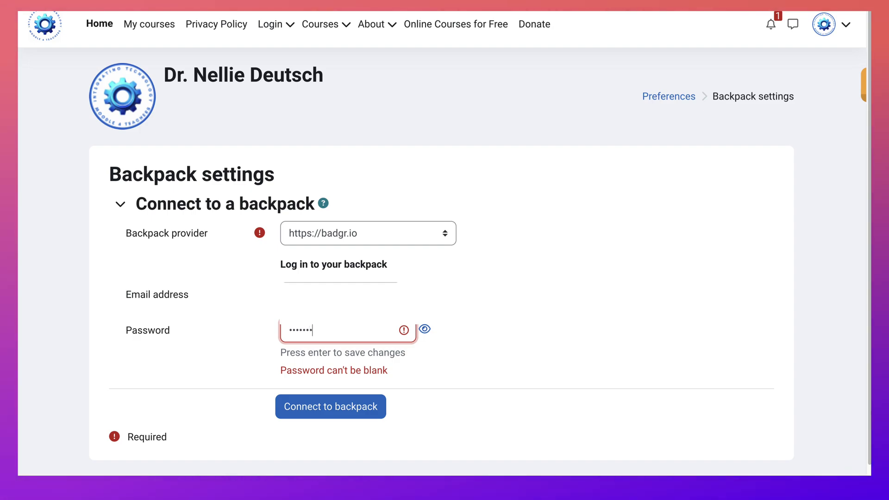
text(••)
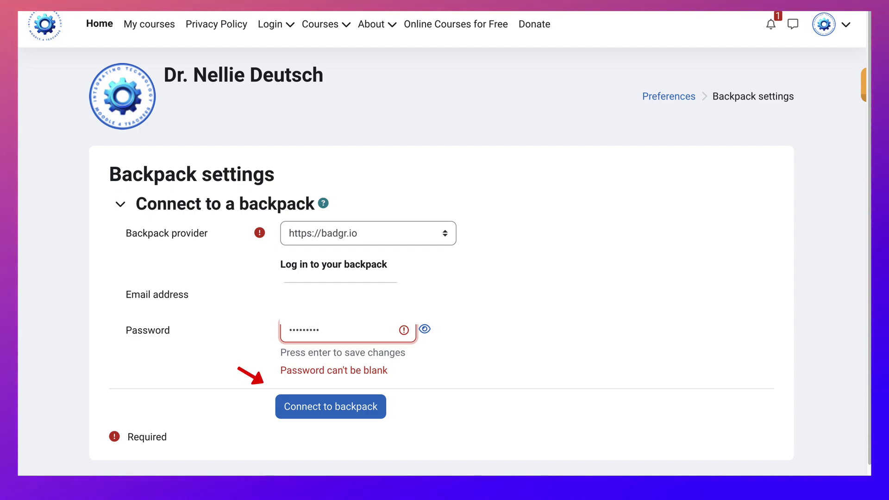
key(Tab)
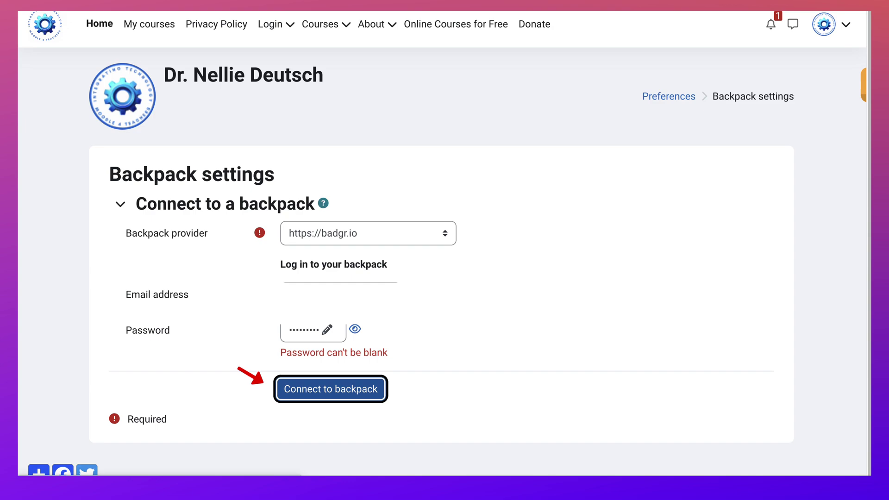
key(Return)
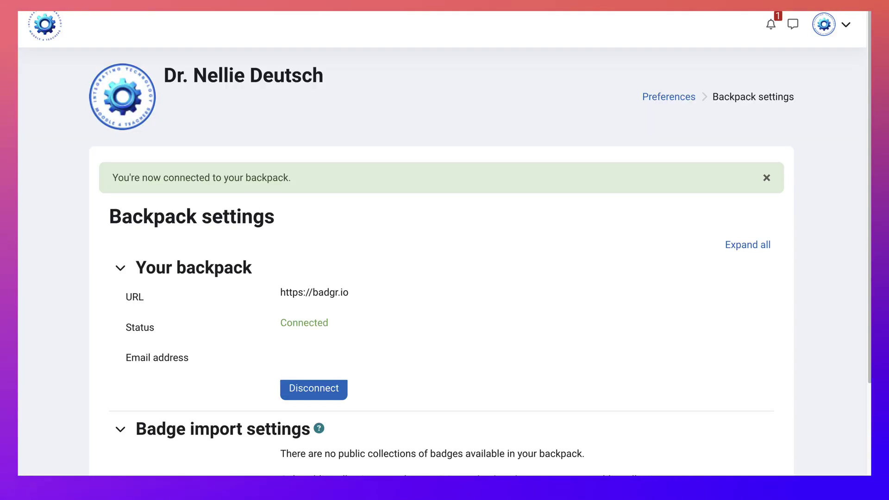
Step: Visit the connected backpack from the badge import settings, and open the Profile Completion: Add Country badge from the profile page
scroll(442, 261, down, 3)
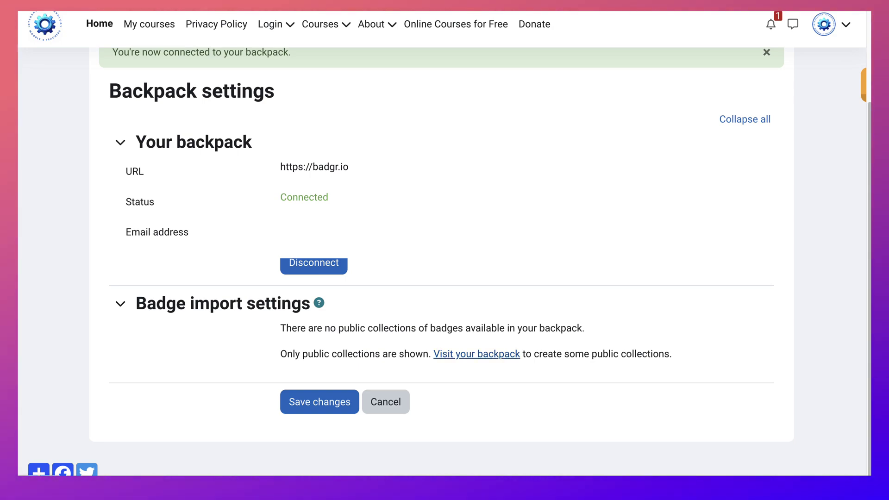
click(476, 353)
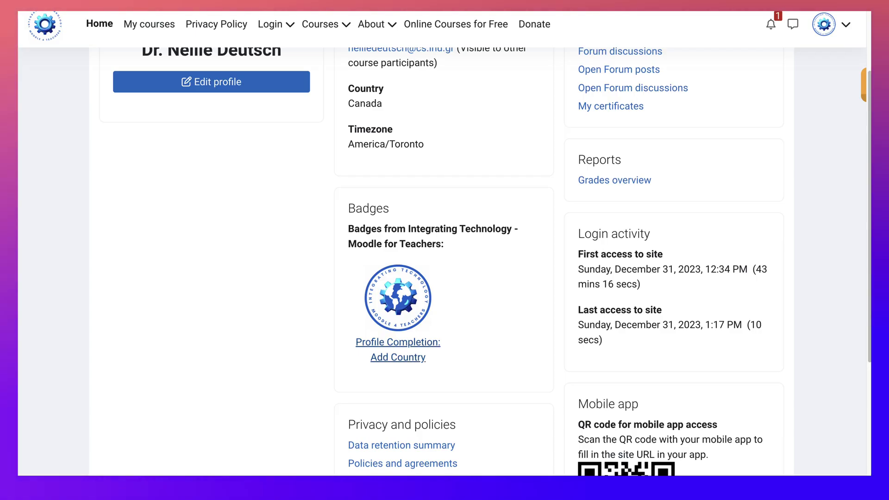
click(398, 298)
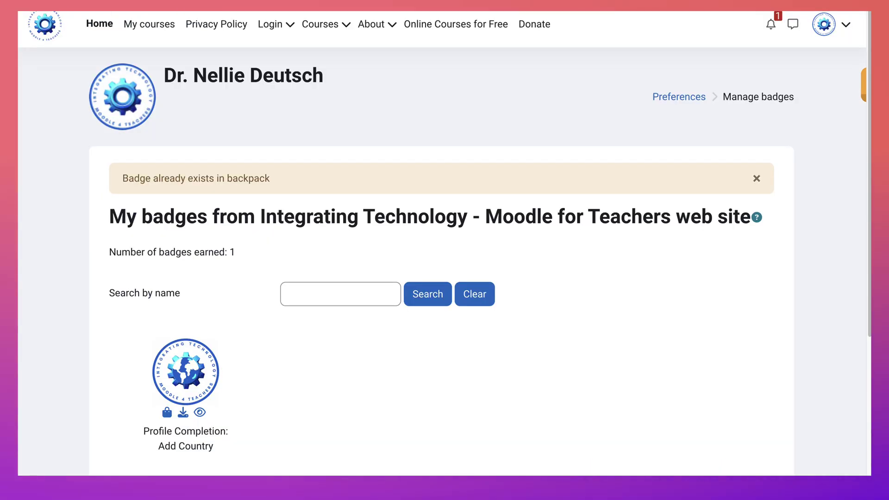
Step: Return from the badge management page to the profile page and open the Profile Completion: Add Country badge there
scroll(443, 278, down, 2)
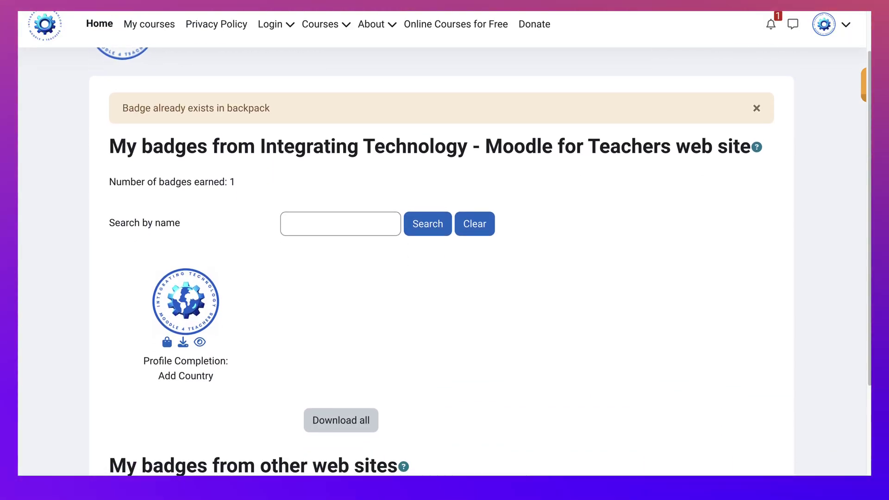
click(830, 24)
click(722, 96)
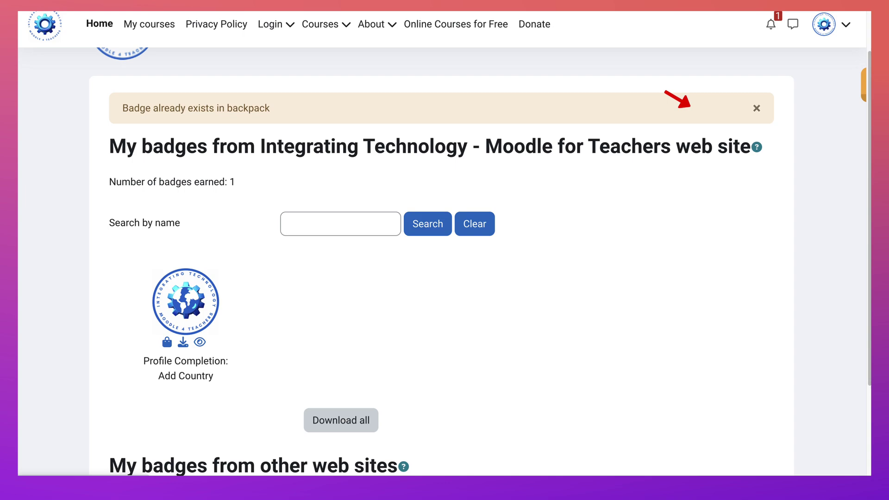
scroll(398, 213, down, 5)
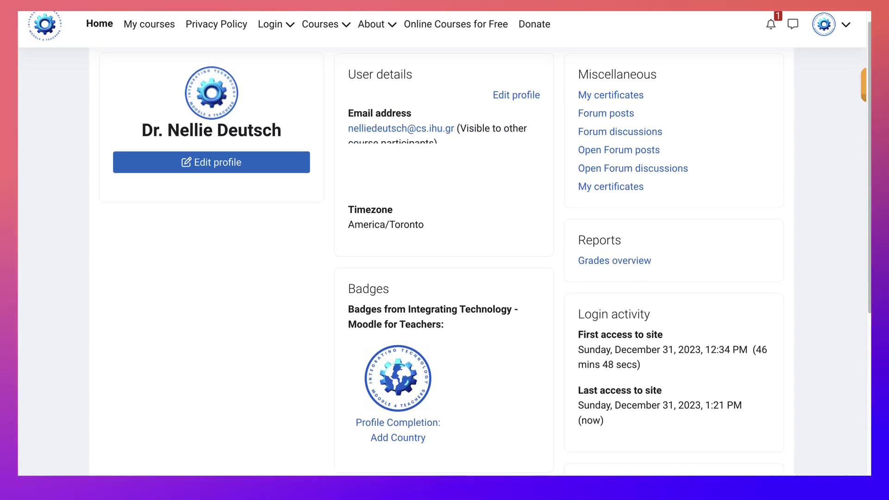
click(397, 212)
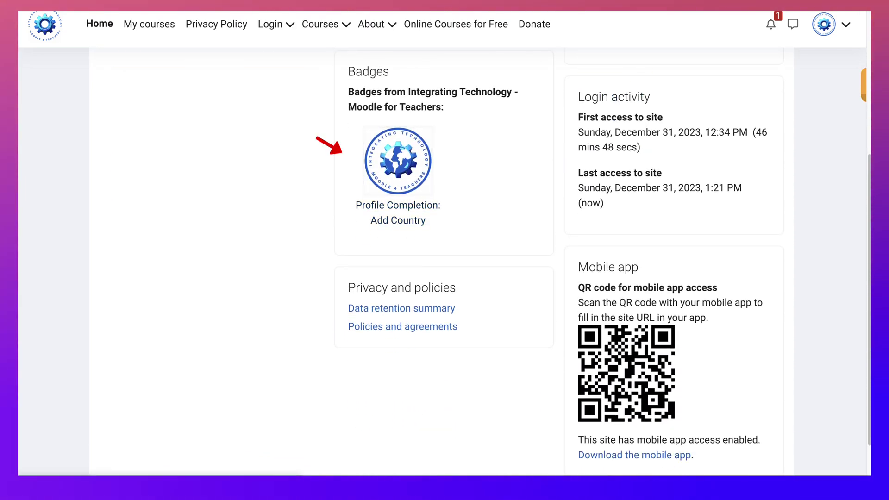